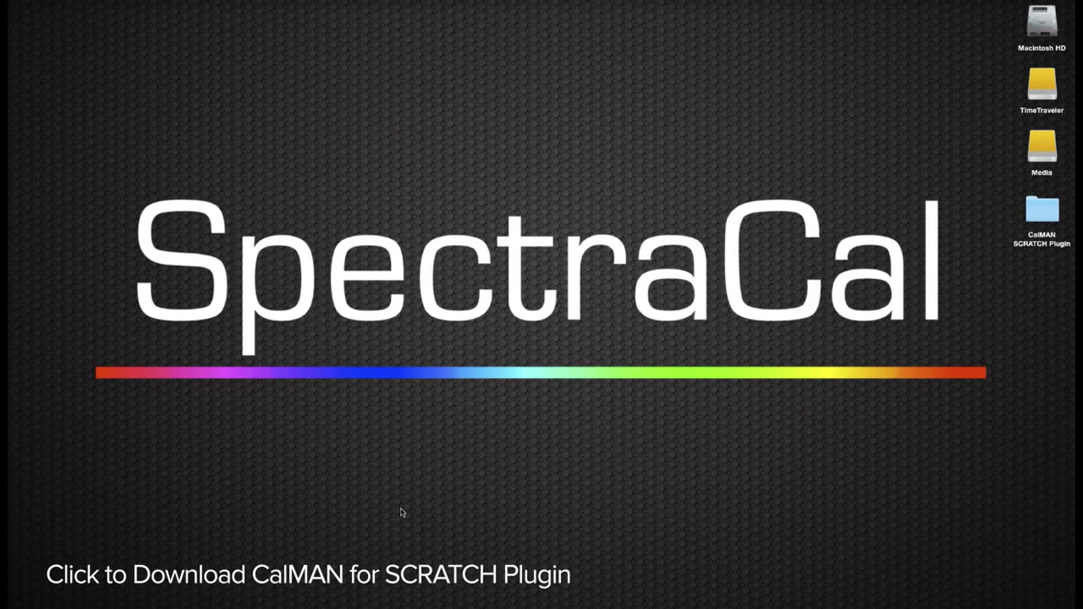
double_click(1044, 212)
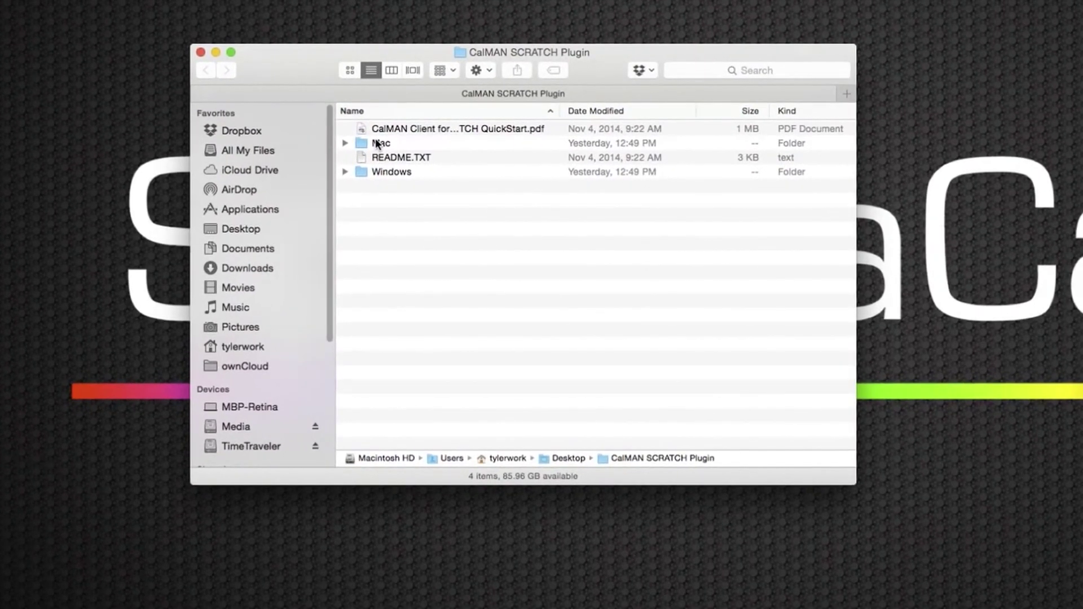
double_click(375, 139)
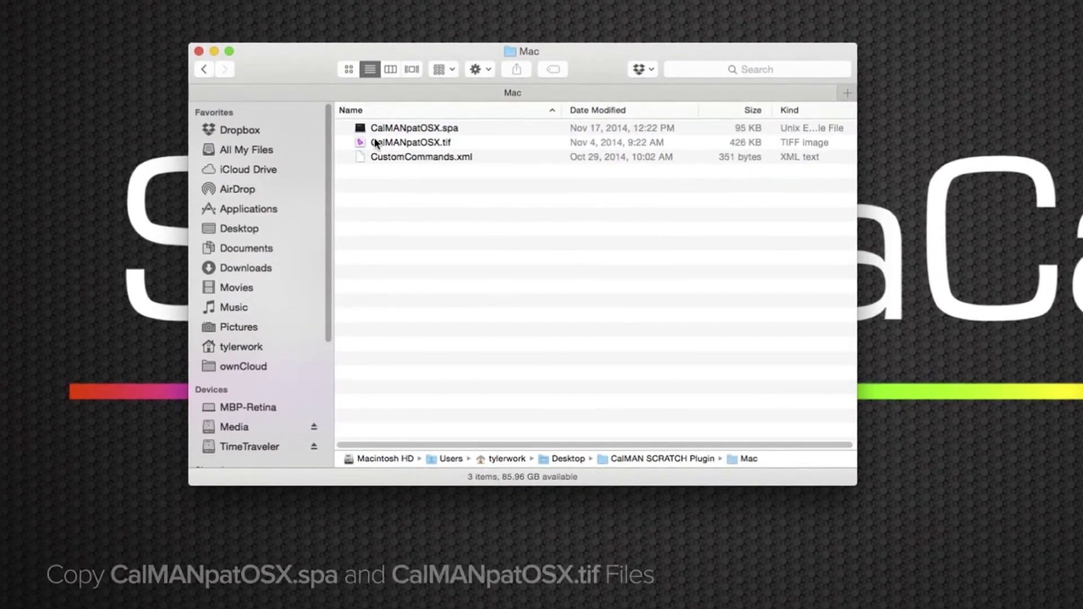
left_click(444, 142)
key("shift+Up")
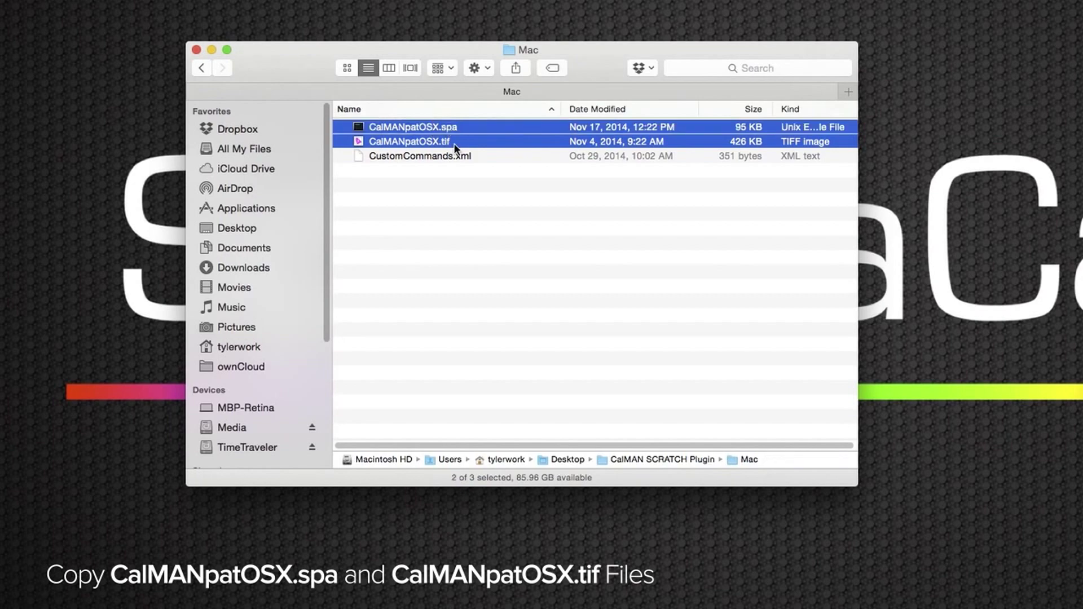
Paste both CalMANpatOSX files into Macintosh HD > Library > Application Support > Assimilator > Plugins.
left_click(246, 407)
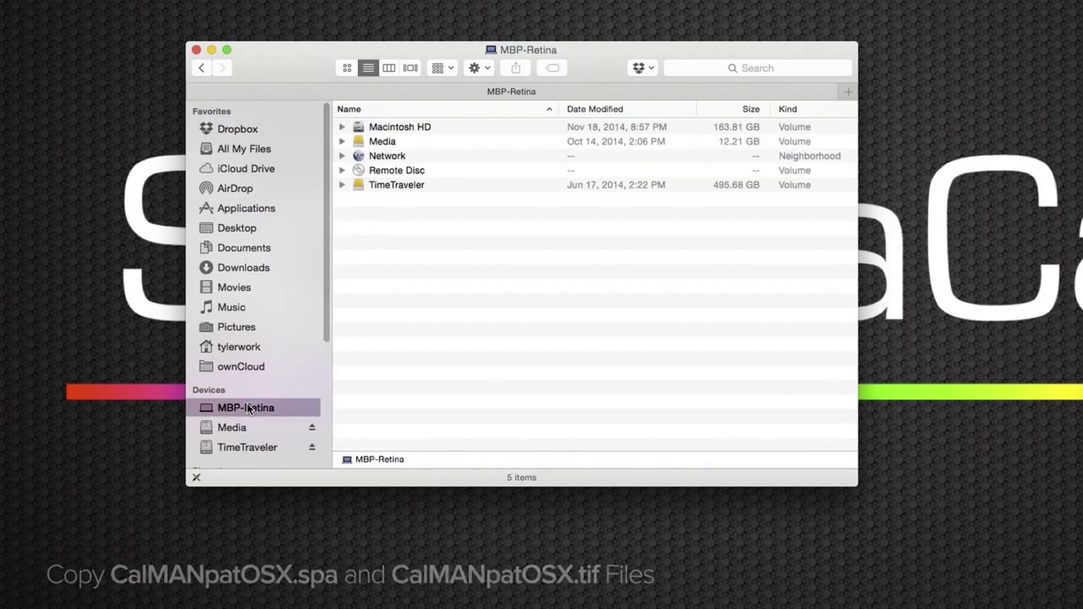
double_click(398, 125)
double_click(383, 155)
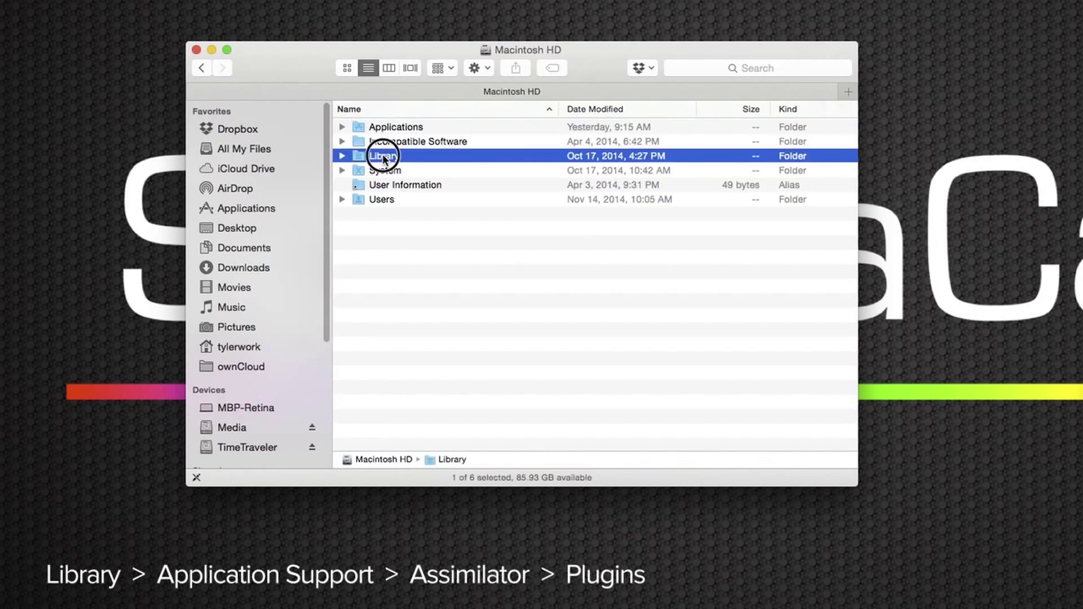
double_click(391, 126)
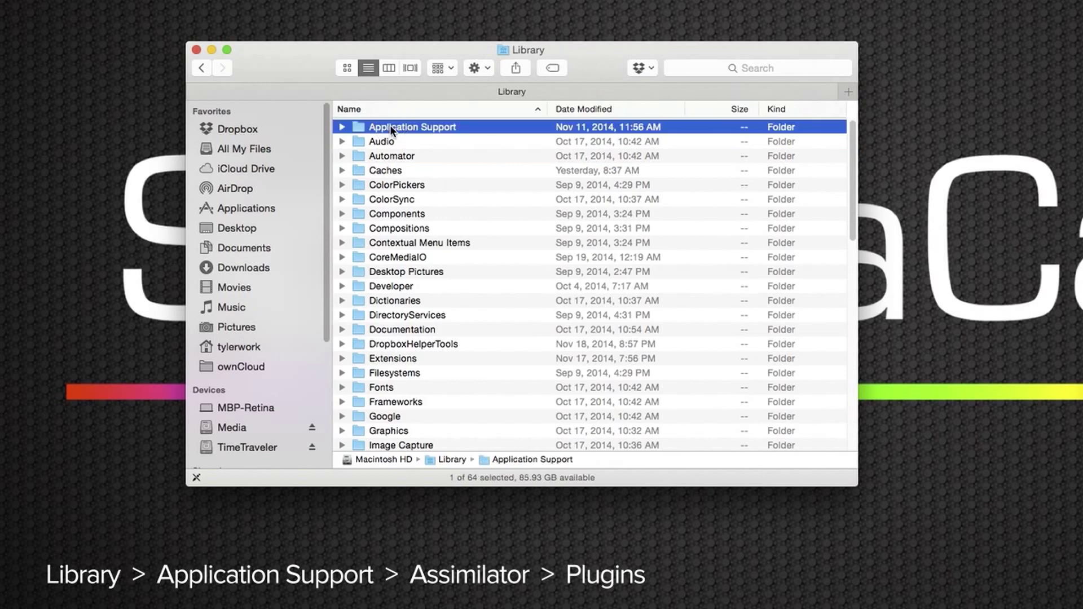
double_click(391, 214)
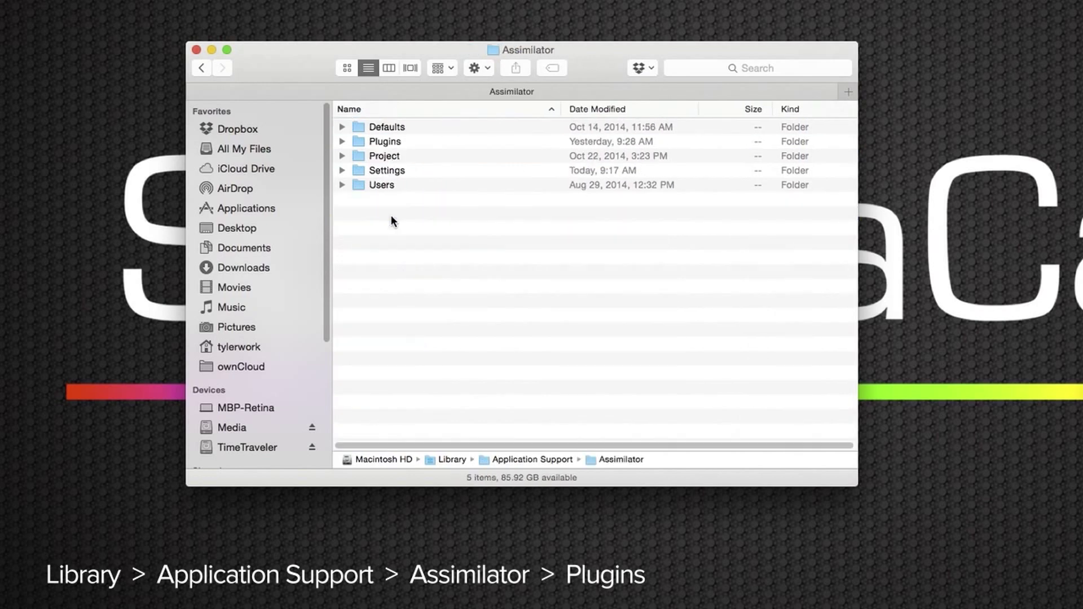
double_click(383, 140)
key("super+v")
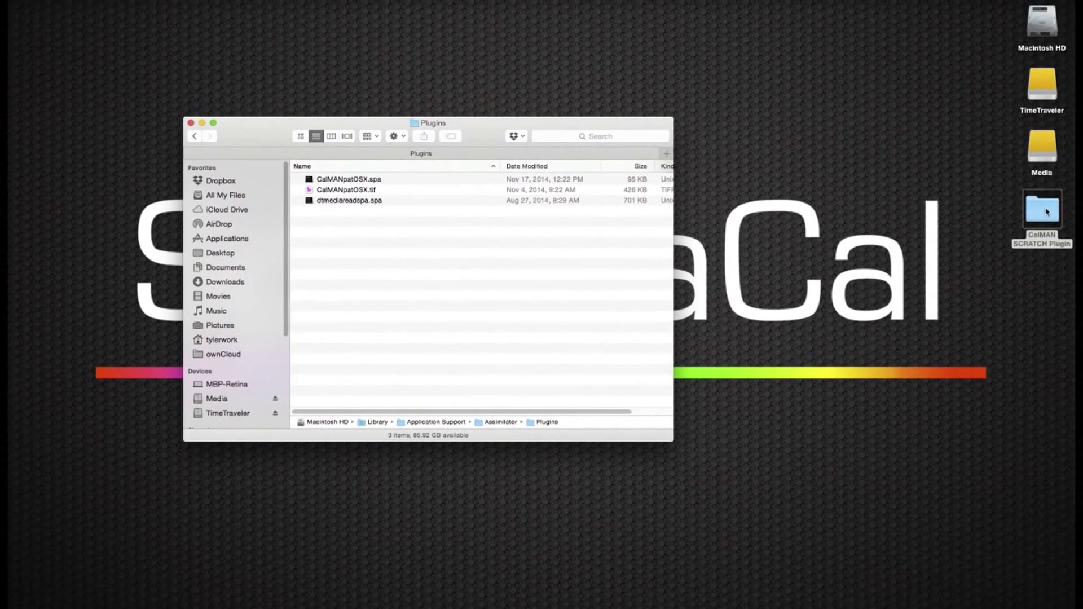
left_click(1046, 212)
Copy CustomCommands.xml from the plugin's Mac folder in a second window, then return to Assimilator.
double_click(1046, 213)
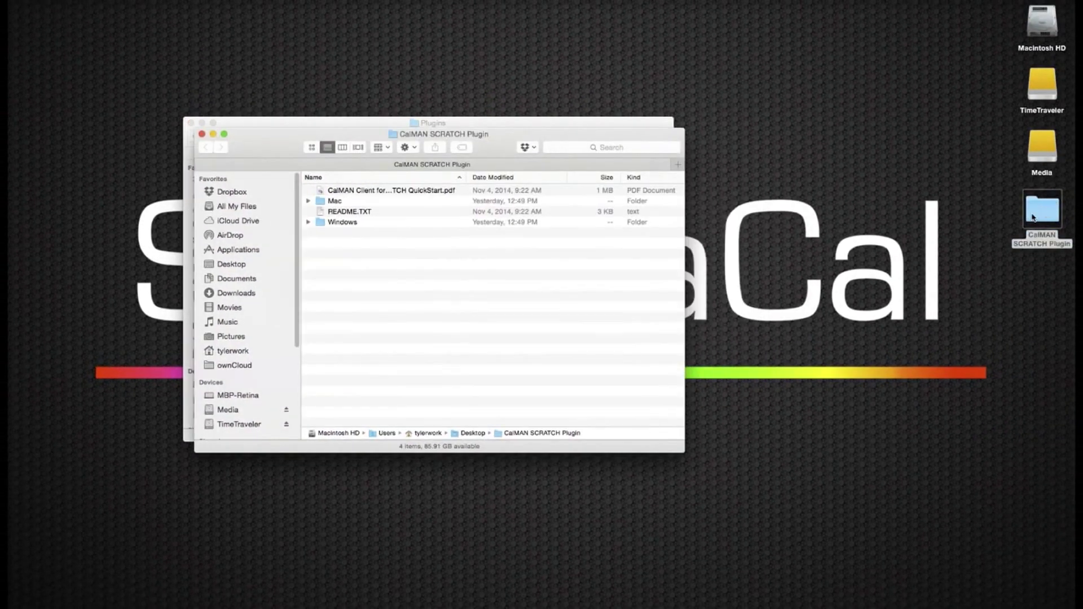
left_click_drag(254, 151, 564, 222)
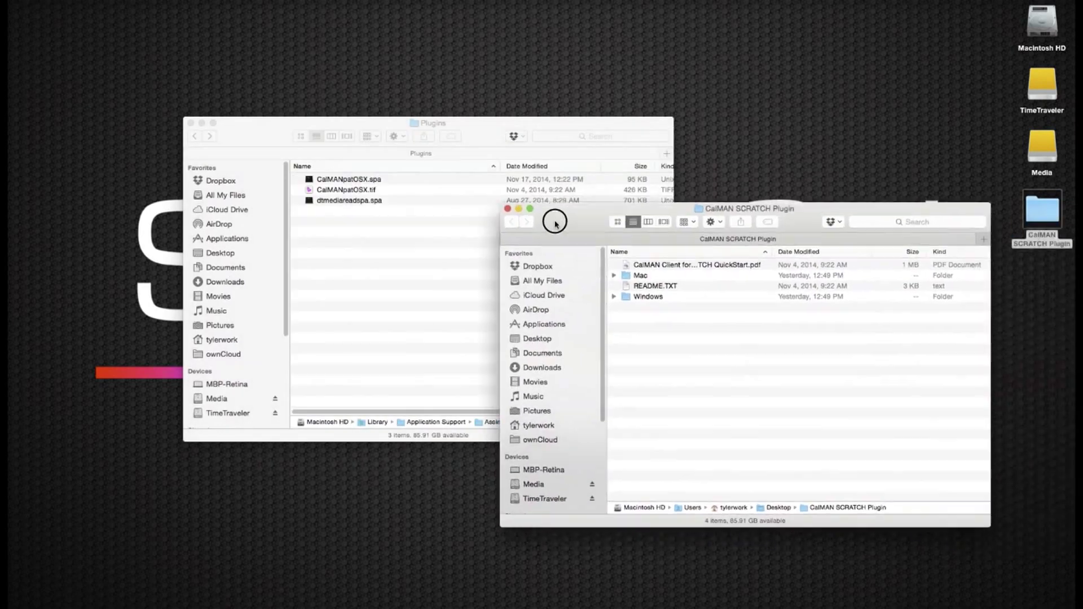
left_click(594, 220)
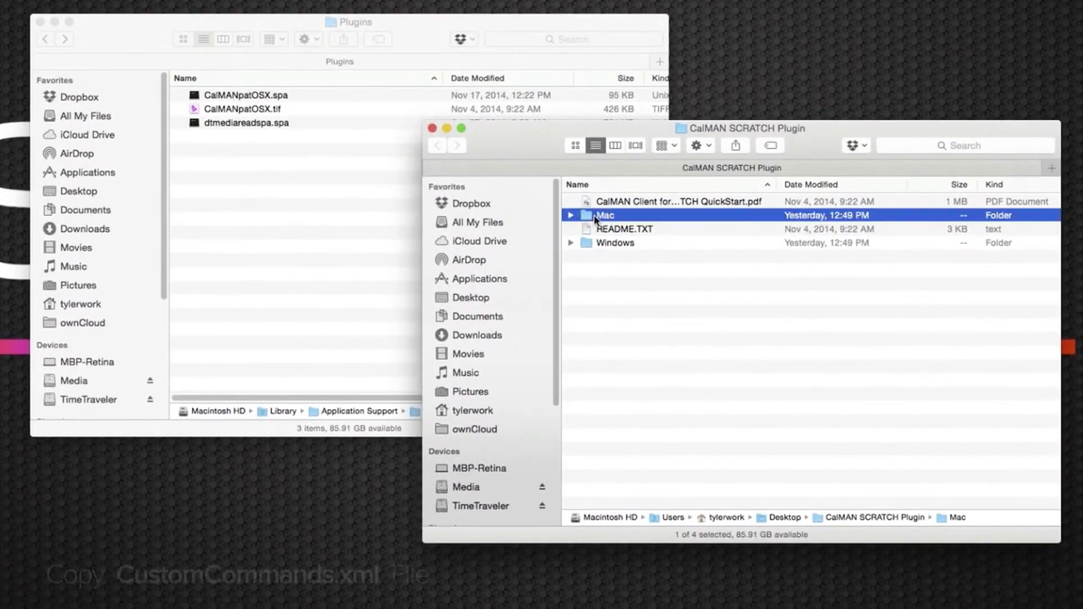
double_click(595, 219)
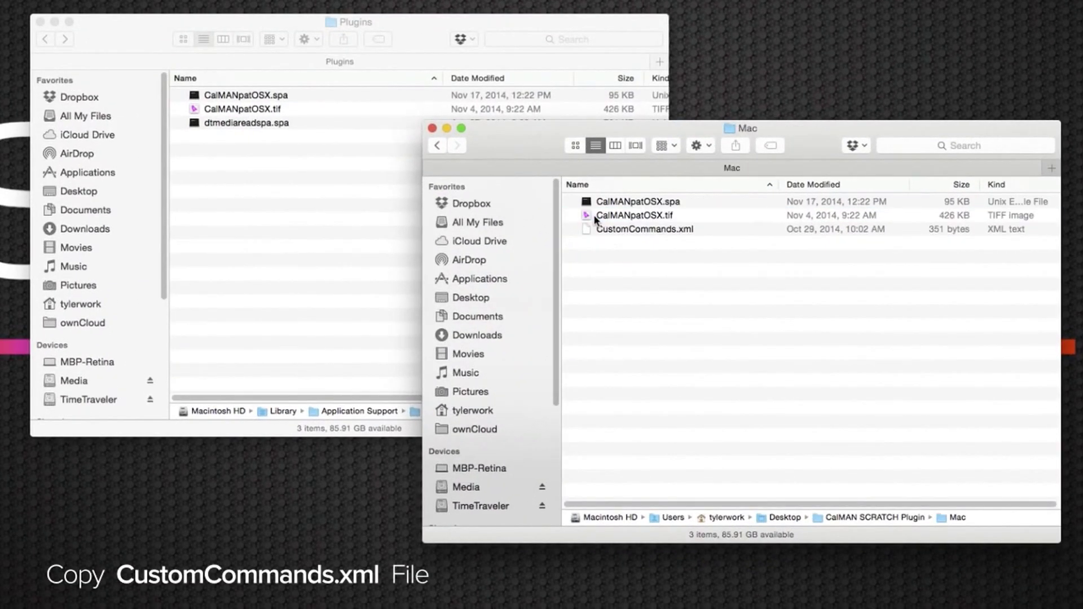
left_click(611, 229)
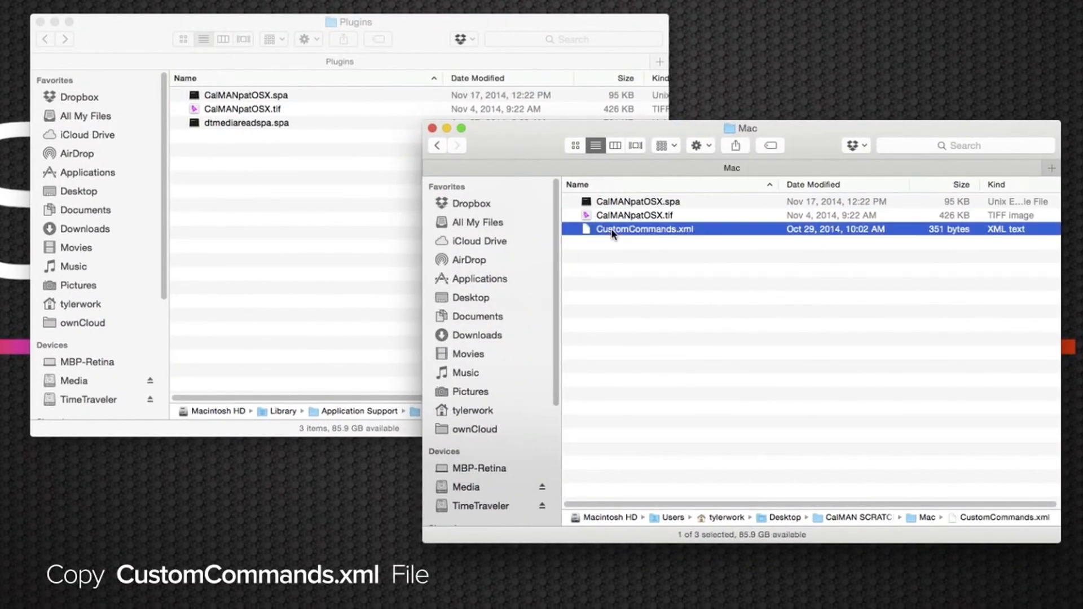
left_click(80, 39)
left_click(46, 40)
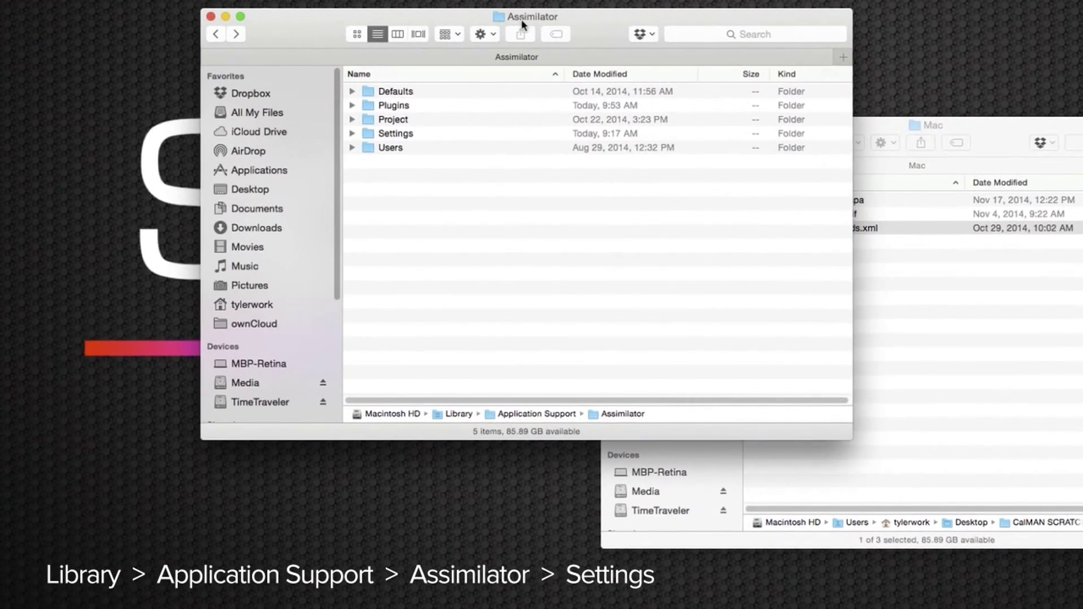
Paste CustomCommands.xml into Assimilator's Settings folder and close the Settings window.
double_click(367, 133)
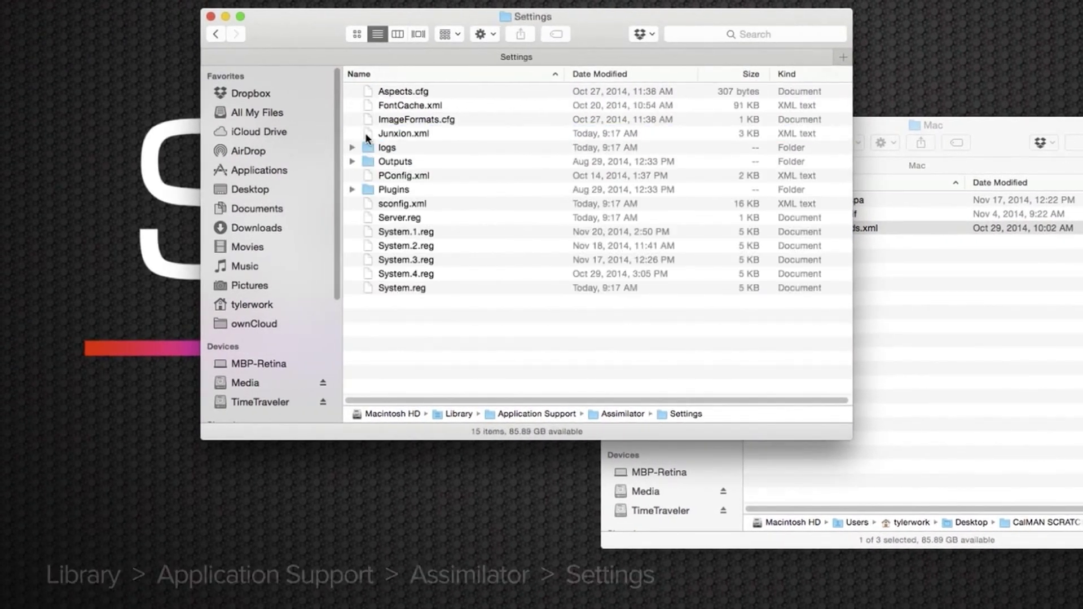
key("cmd+v")
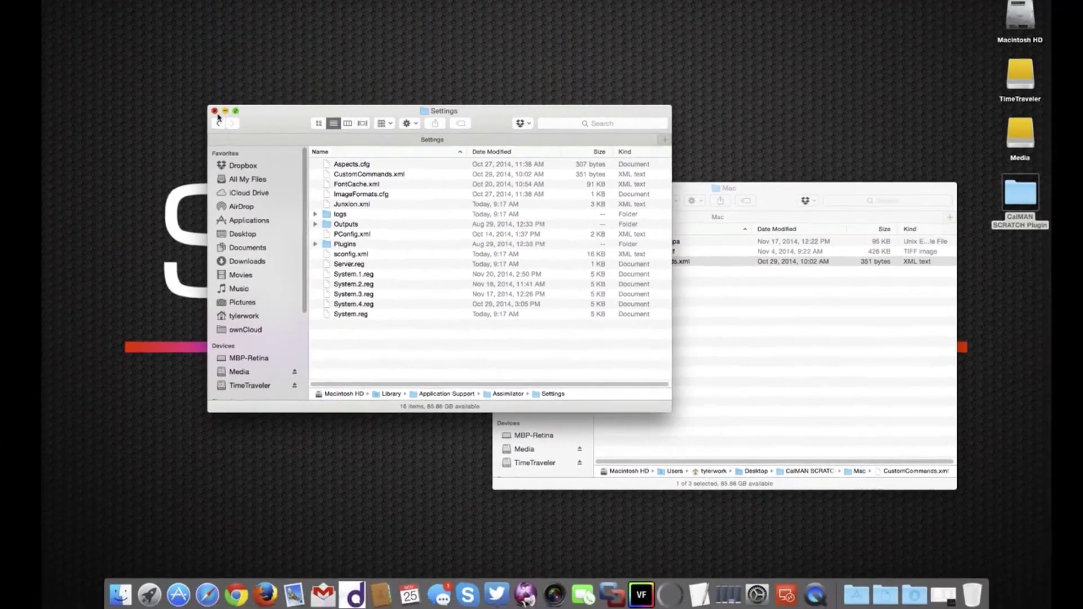
left_click(215, 117)
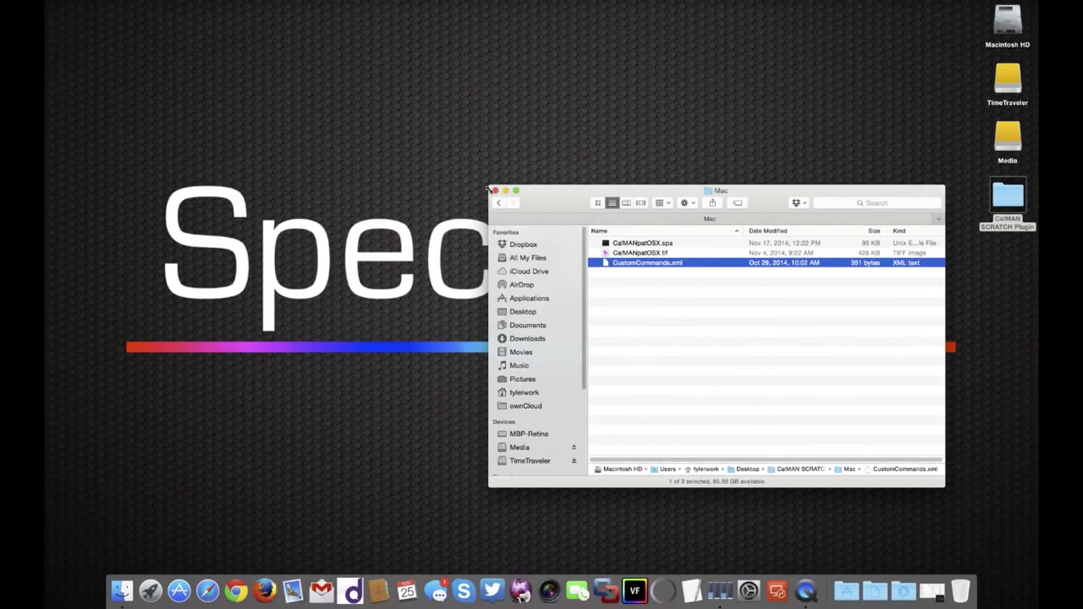
Close the Mac folder window, launch SCRATCH and open the Test1 project's Tools.
left_click(496, 191)
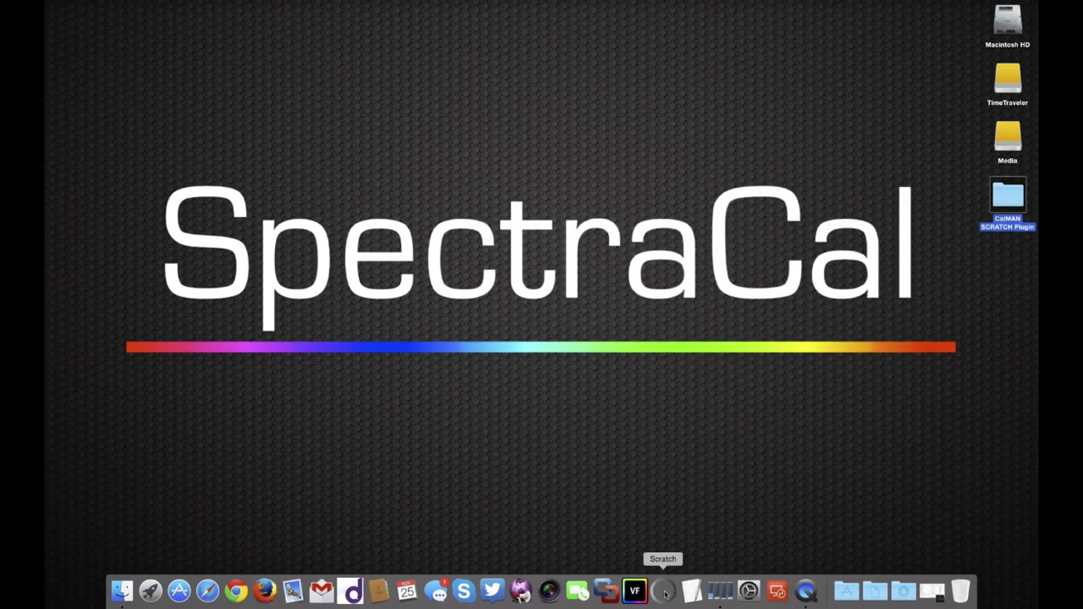
left_click(665, 592)
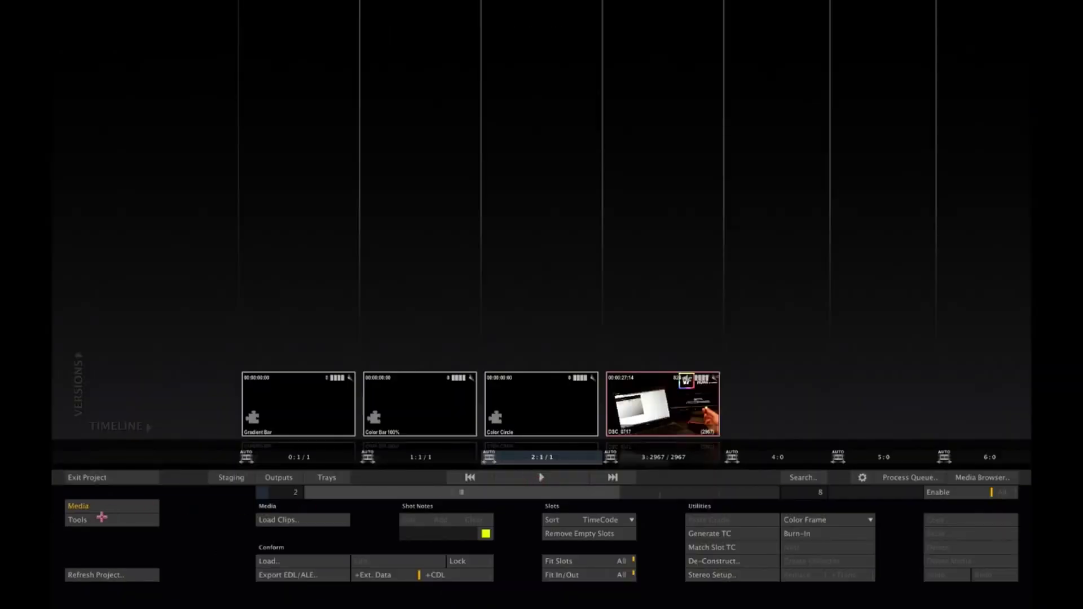
left_click(91, 521)
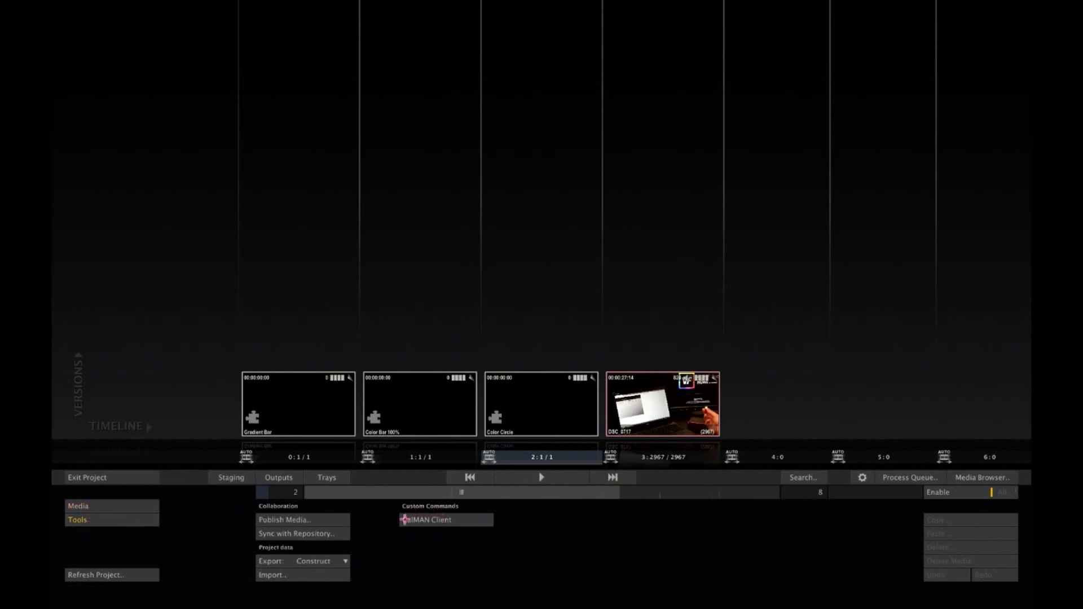
Run the CalMAN Client custom command to display the white Client Pattern Source patch.
left_click(441, 521)
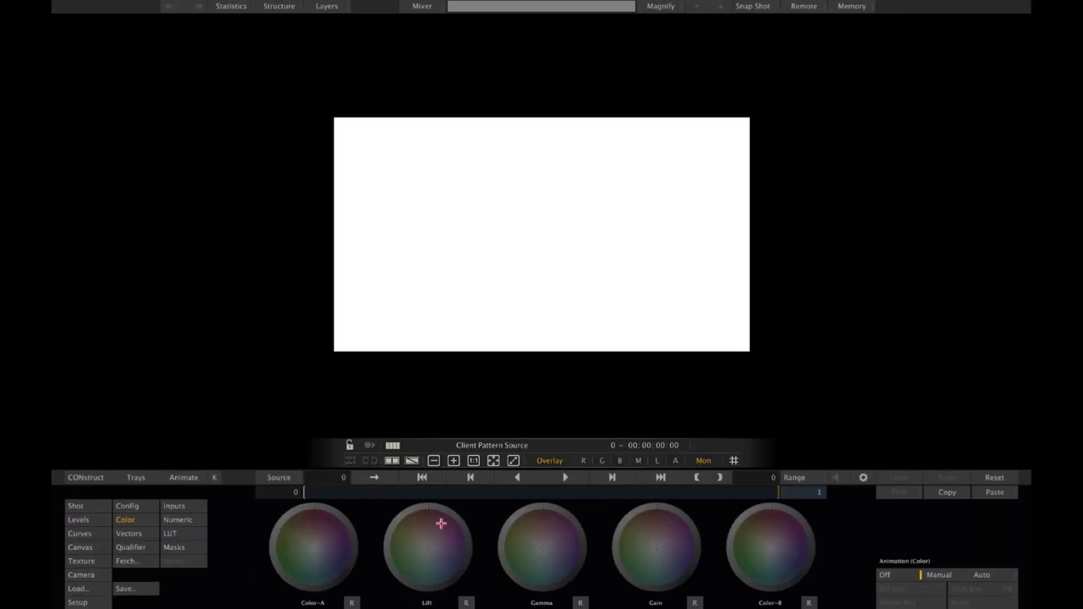